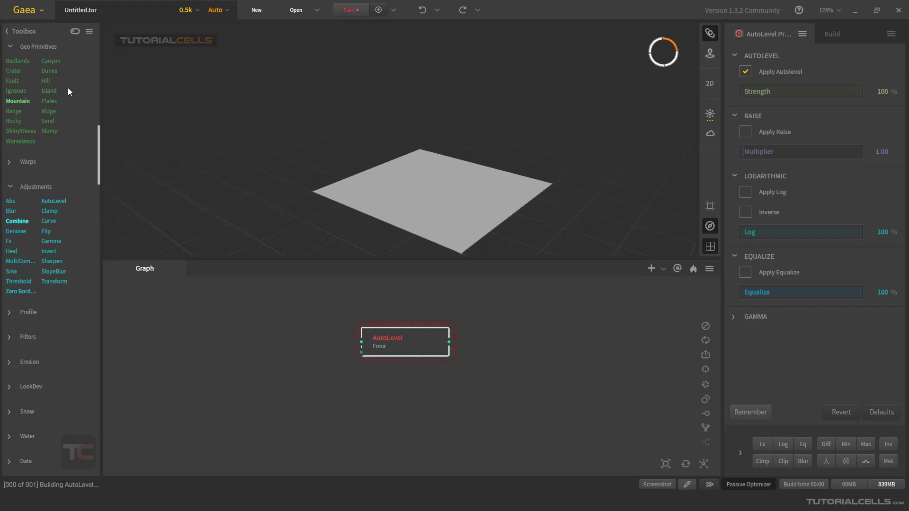
# Step: Add a Hill node to the graph, up and to the left of the AutoLevel node
pyautogui.moveTo(47, 81); pyautogui.dragTo(247, 327)
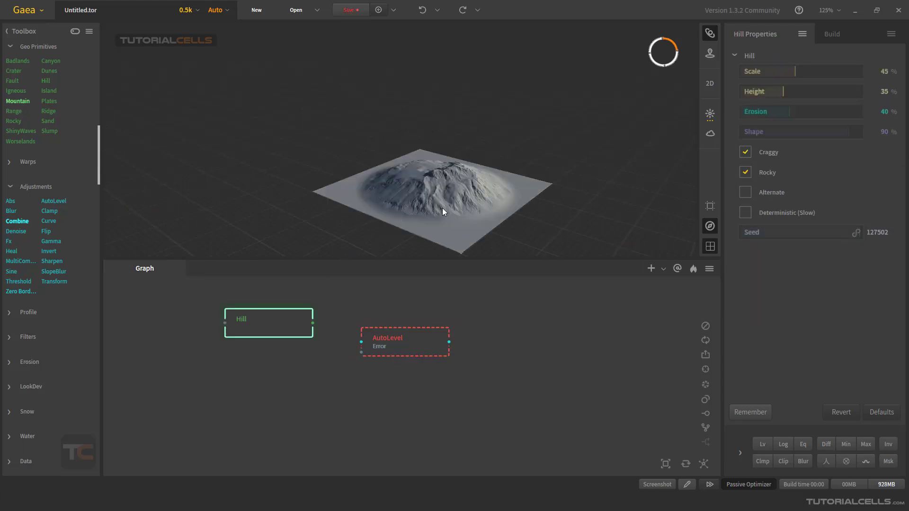
pyautogui.moveTo(443, 209); pyautogui.dragTo(419, 183)
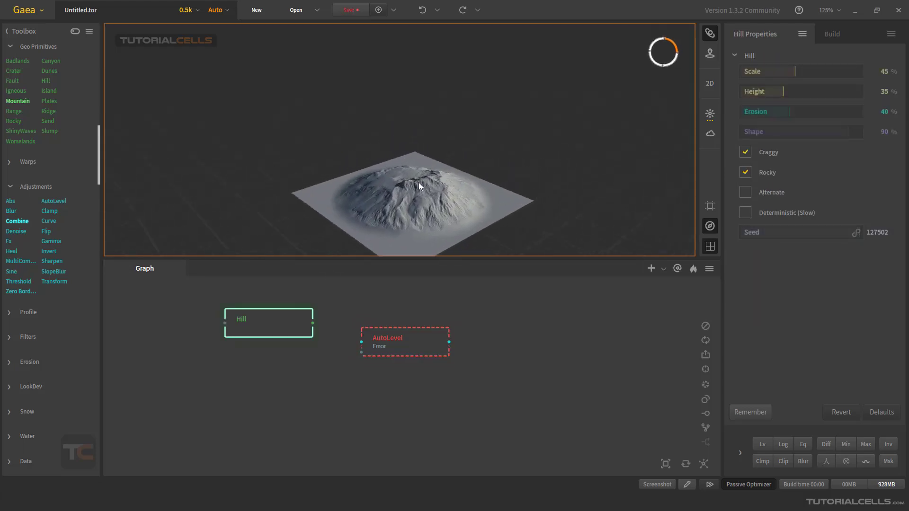
pyautogui.moveTo(277, 321); pyautogui.dragTo(284, 325)
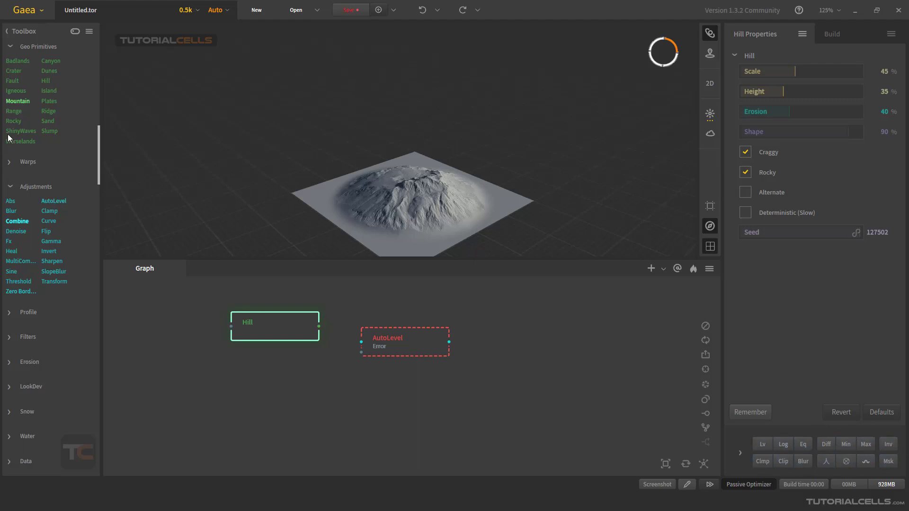
# Step: Add a Mountain node to the graph below the Hill node and view its terrain
pyautogui.moveTo(17, 101); pyautogui.dragTo(262, 366)
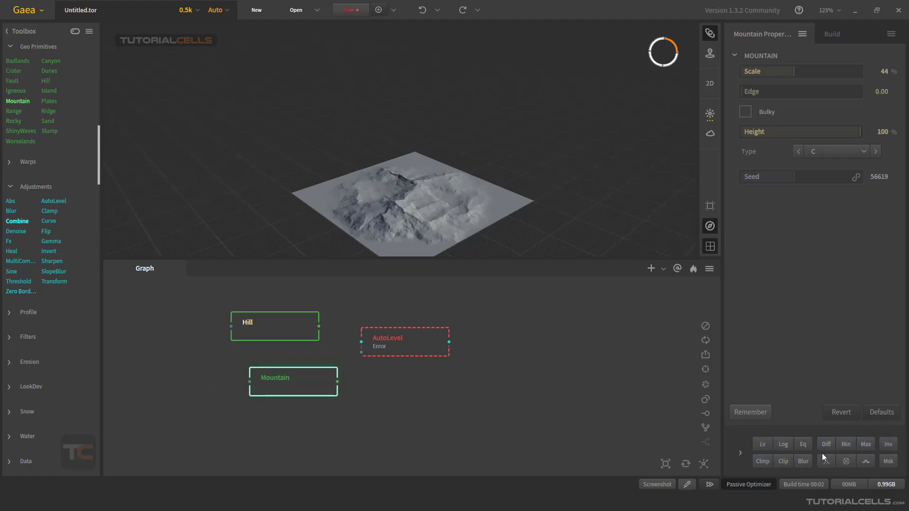
pyautogui.moveTo(407, 221); pyautogui.dragTo(438, 231)
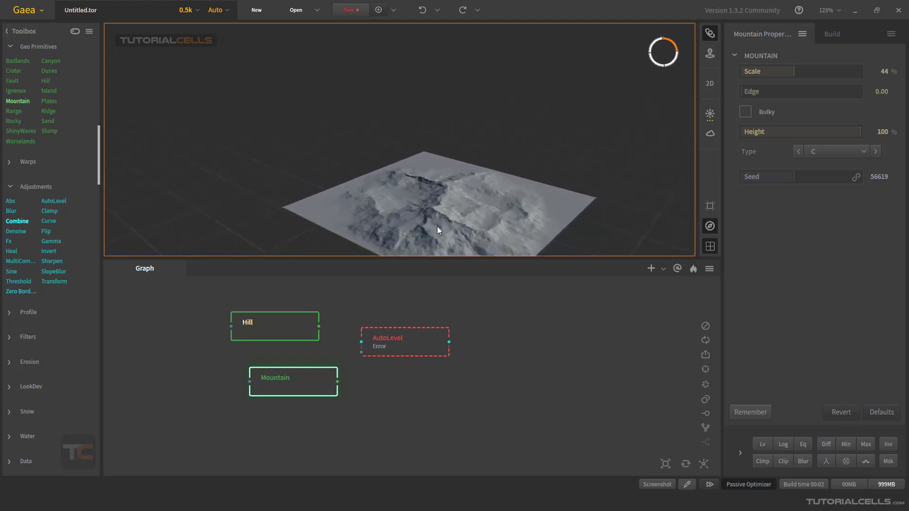
pyautogui.scroll(-4, 436, 226)
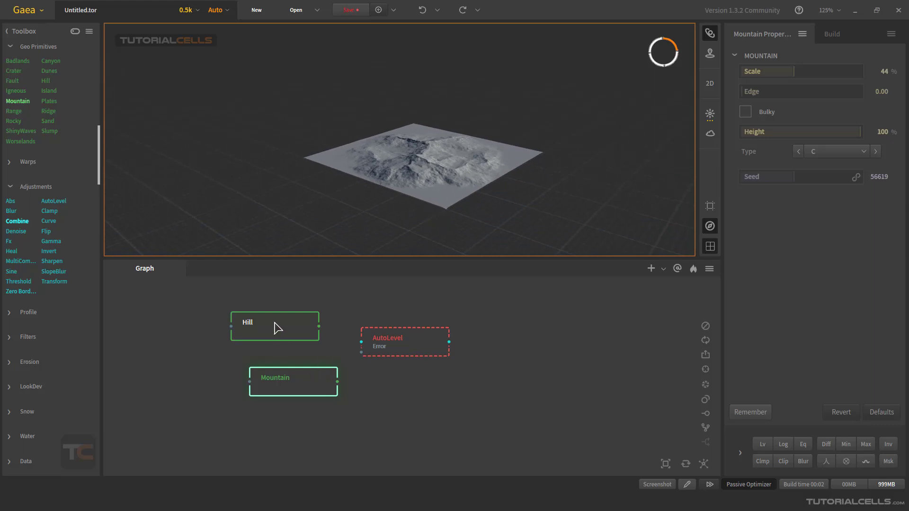
# Step: Delete the Hill node and place the Mountain node directly beside the AutoLevel node
pyautogui.click(278, 327)
pyautogui.click(280, 385)
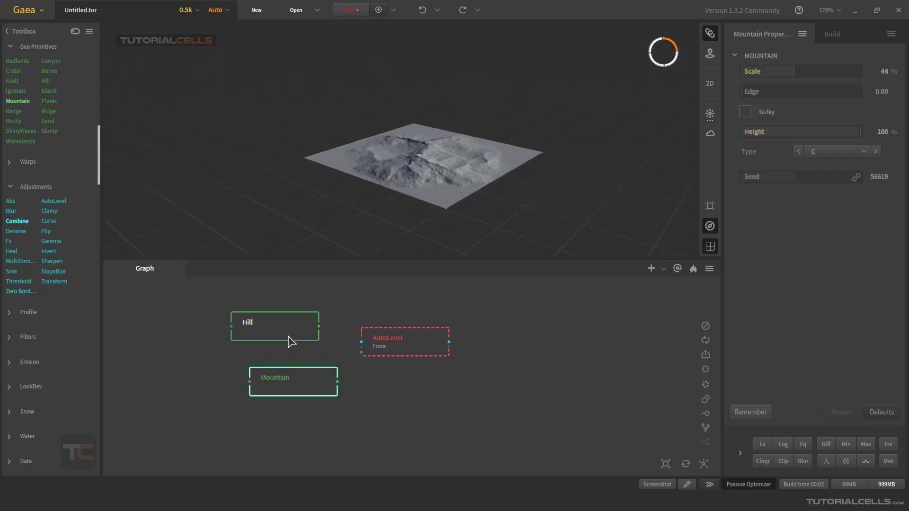
pyautogui.click(290, 340)
pyautogui.press('Delete')
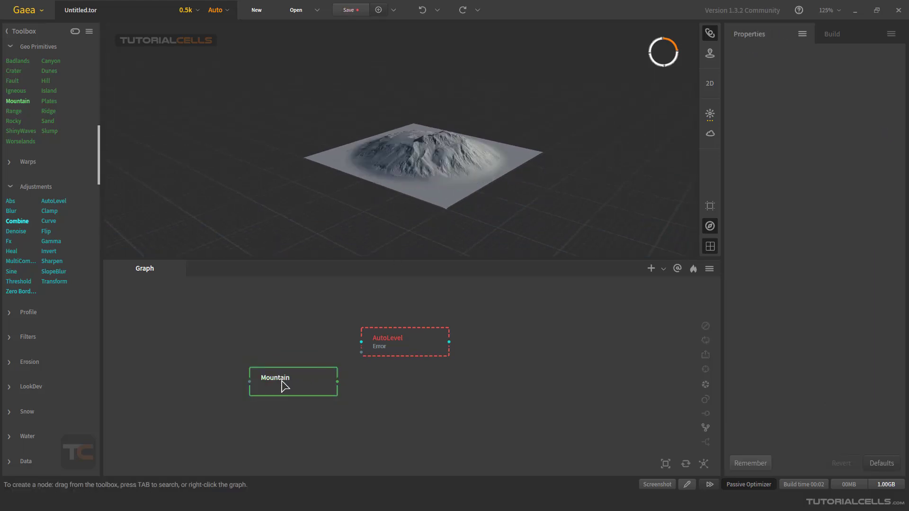
pyautogui.moveTo(284, 381); pyautogui.dragTo(279, 339)
pyautogui.moveTo(422, 198); pyautogui.dragTo(462, 189)
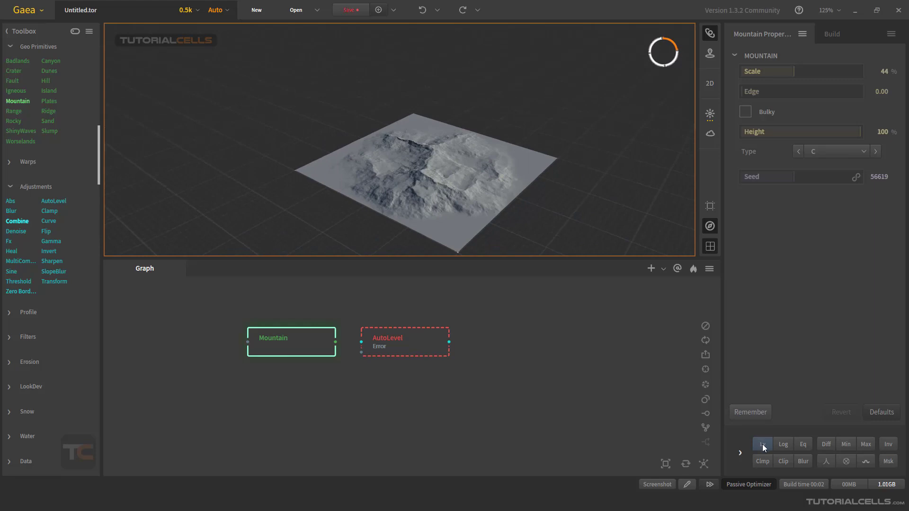
# Step: Apply the Lv modifier to the Mountain node and check its Influence and Drop to Floor options
pyautogui.click(284, 340)
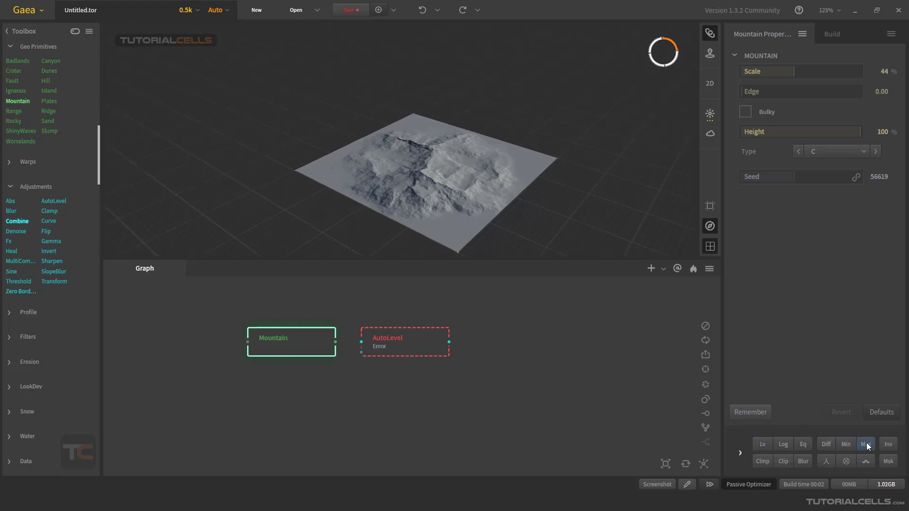
pyautogui.click(762, 446)
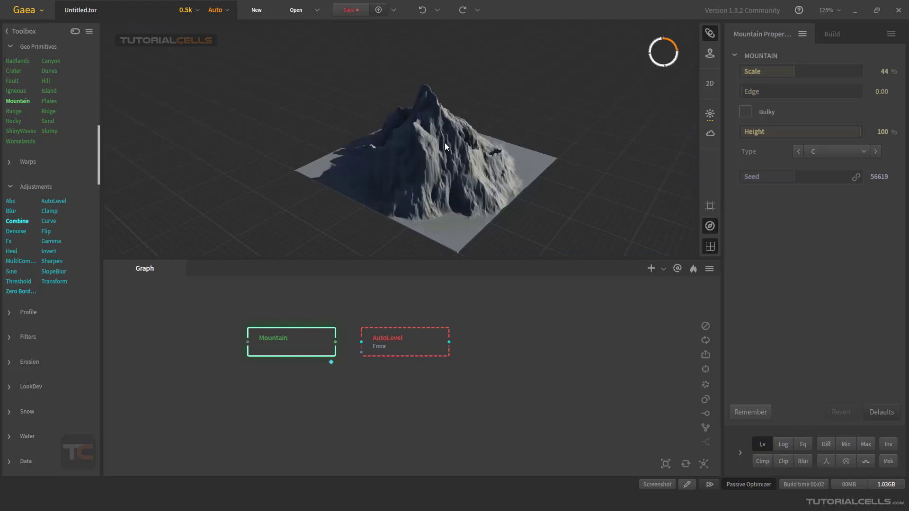
pyautogui.moveTo(404, 165); pyautogui.dragTo(513, 153)
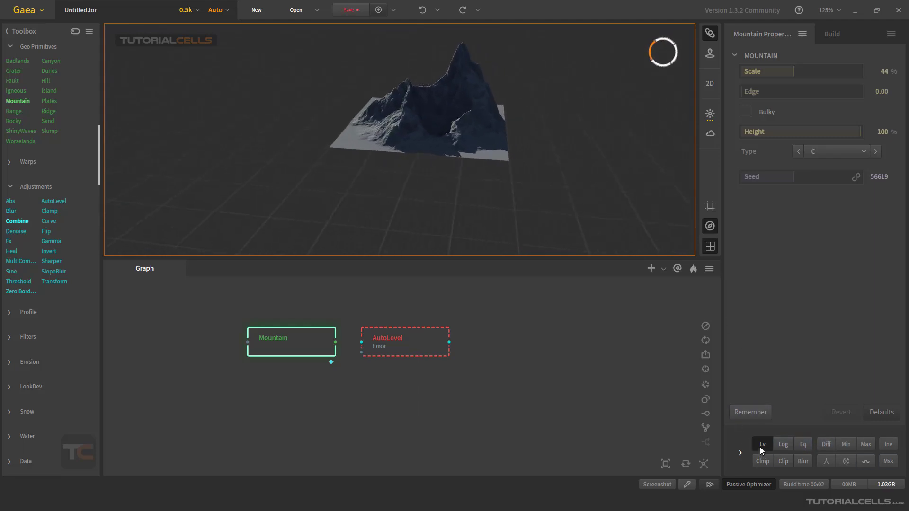
pyautogui.click(740, 454)
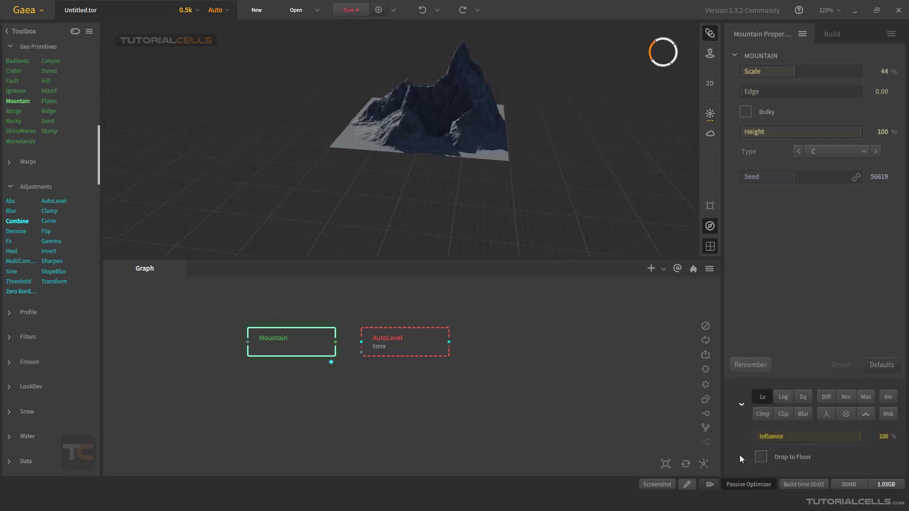
pyautogui.click(741, 412)
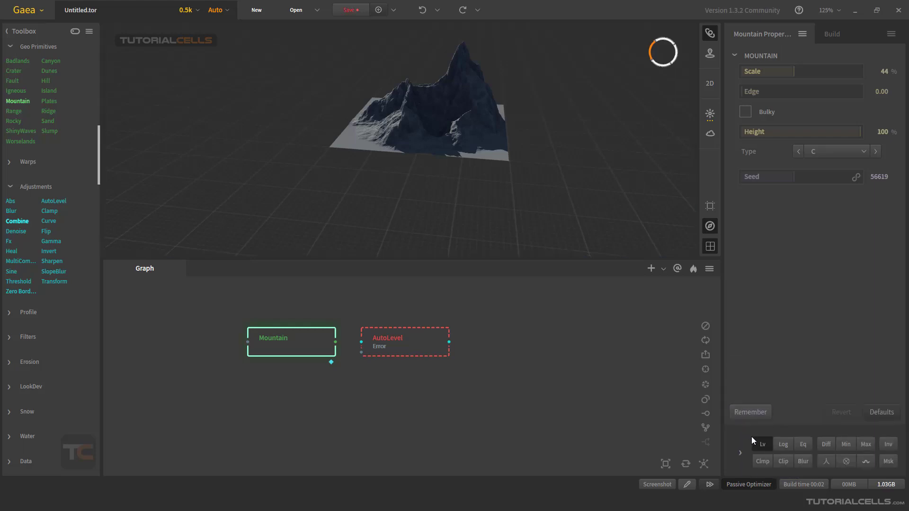
# Step: Try the Clmp modifier with Clamp Max at 55% on the Mountain node, and turn off both Clmp and Lv
pyautogui.click(757, 462)
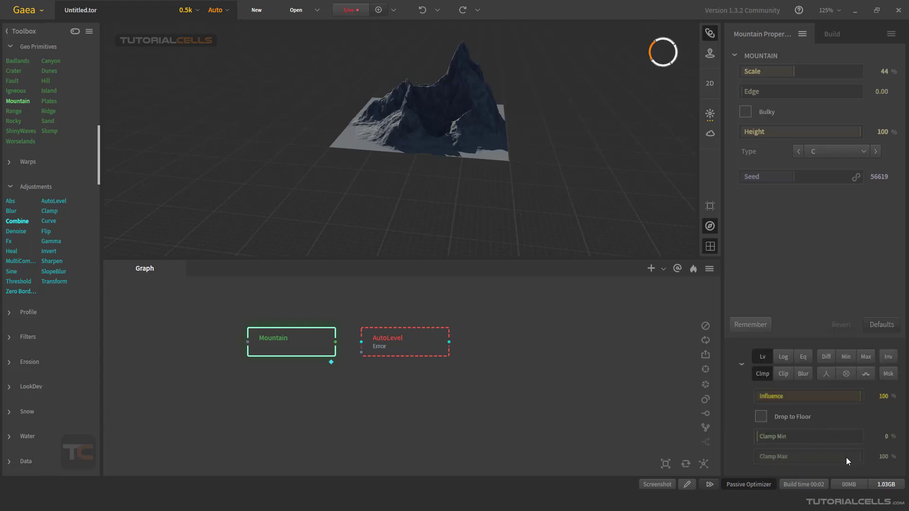
pyautogui.moveTo(806, 455); pyautogui.dragTo(800, 459)
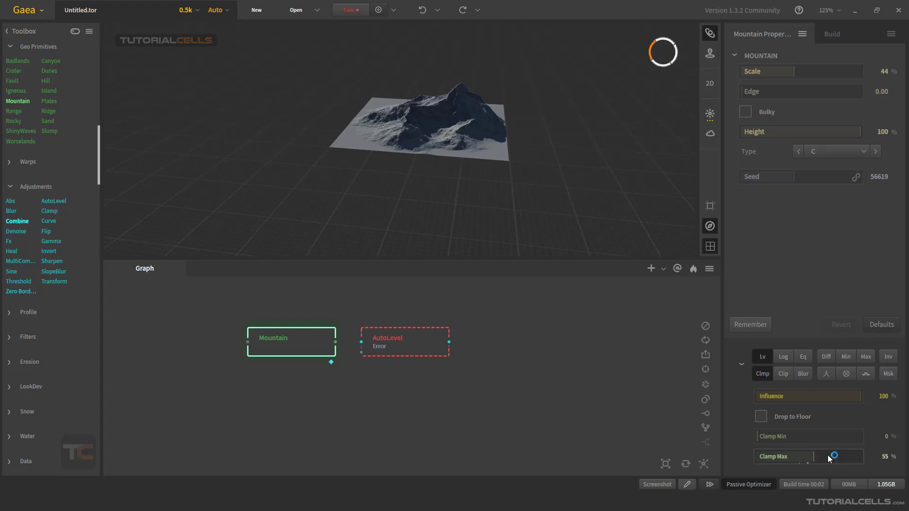
pyautogui.click(762, 374)
pyautogui.click(763, 397)
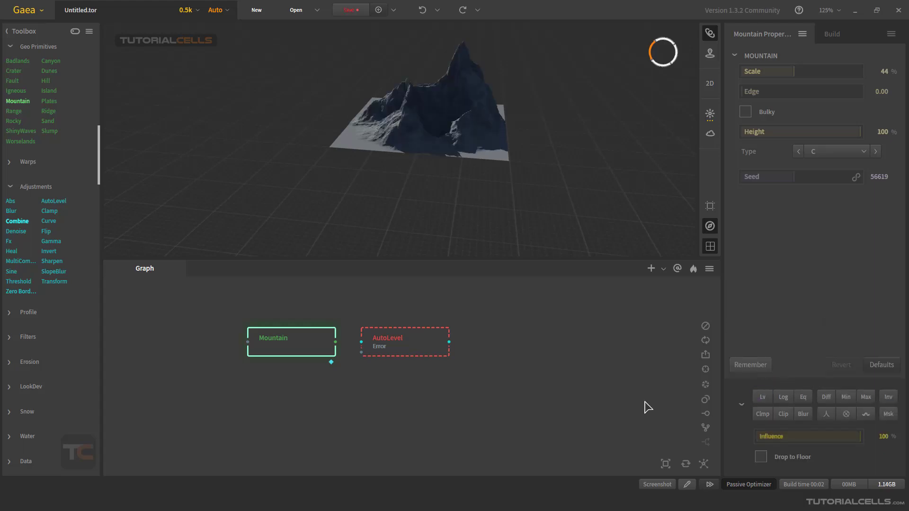
# Step: Move the AutoLevel node away from the Mountain node and connect the Mountain output to the AutoLevel input
pyautogui.moveTo(393, 344); pyautogui.dragTo(413, 344)
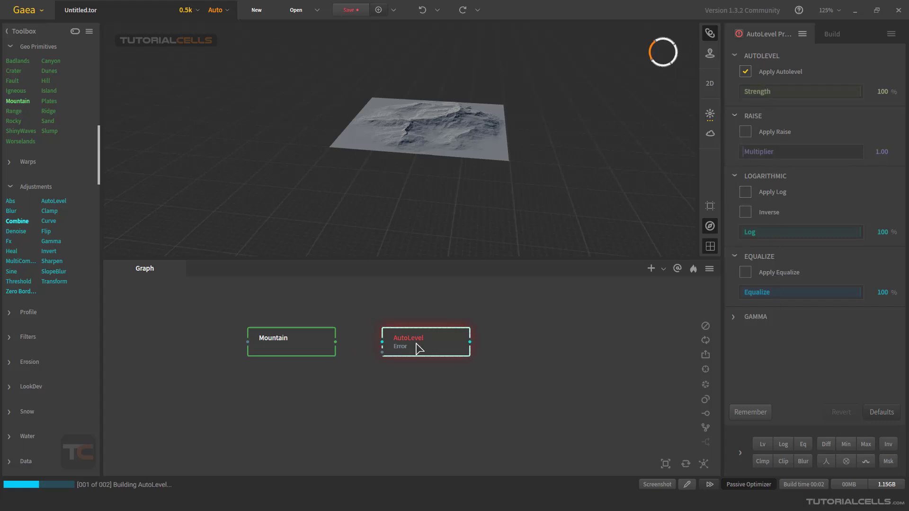
pyautogui.moveTo(410, 346); pyautogui.dragTo(401, 345)
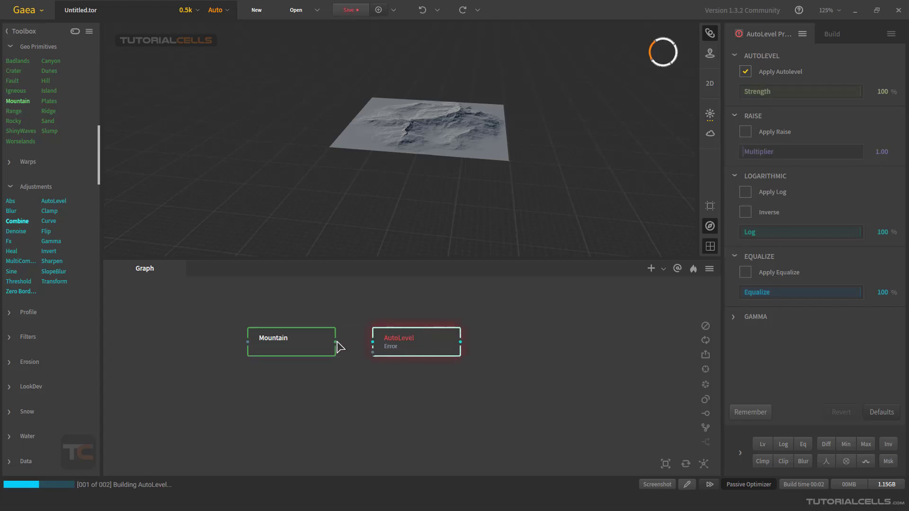
pyautogui.moveTo(341, 343); pyautogui.dragTo(426, 359)
pyautogui.click(410, 354)
pyautogui.moveTo(428, 190); pyautogui.dragTo(466, 203)
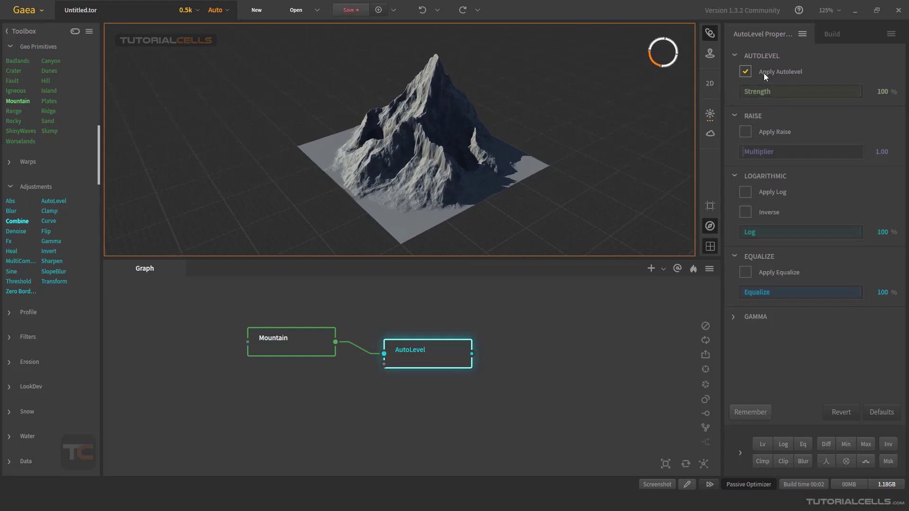
# Step: Set the AutoLevel node's Strength to 88% with Apply Autolevel enabled
pyautogui.click(747, 72)
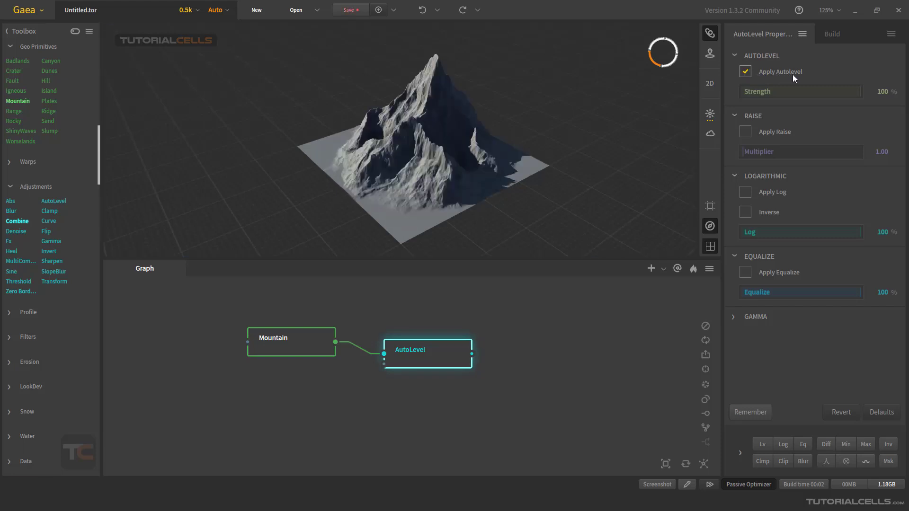
pyautogui.moveTo(844, 96)
pyautogui.mouseDown()
pyautogui.moveTo(793, 91)
pyautogui.moveTo(844, 95)
pyautogui.mouseUp()
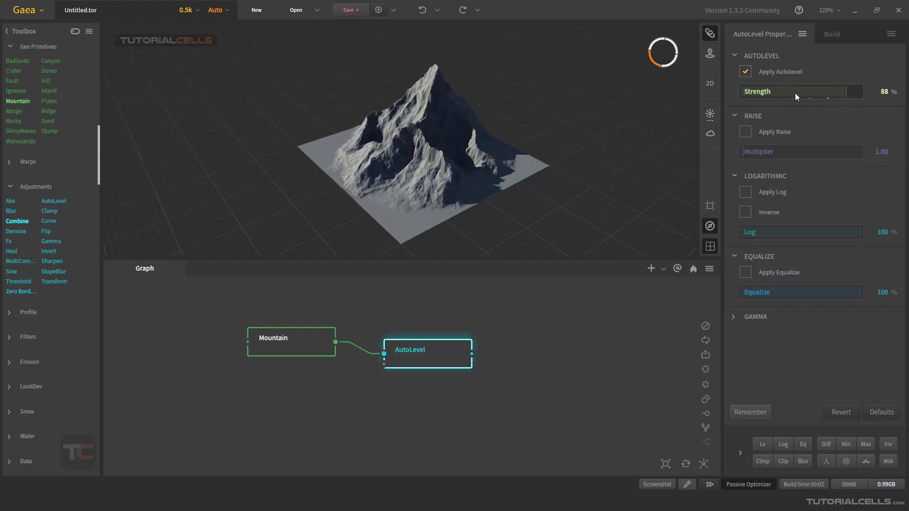
# Step: Try the Raise adjustment on the AutoLevel node with a Multiplier of 11.94, and turn Raise off
pyautogui.click(744, 133)
pyautogui.moveTo(760, 151)
pyautogui.mouseDown()
pyautogui.moveTo(747, 151)
pyautogui.moveTo(761, 152)
pyautogui.mouseUp()
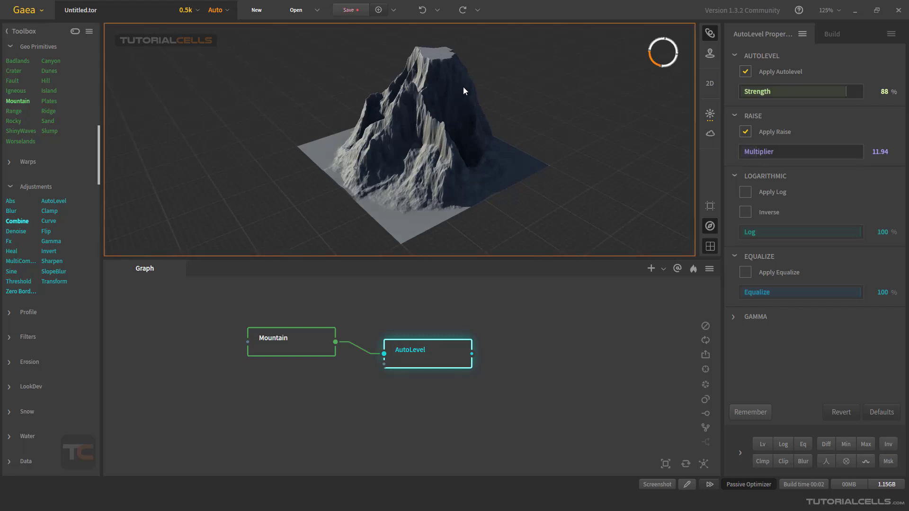
pyautogui.moveTo(463, 86)
pyautogui.mouseDown()
pyautogui.moveTo(497, 105)
pyautogui.moveTo(497, 84)
pyautogui.moveTo(473, 87)
pyautogui.mouseUp()
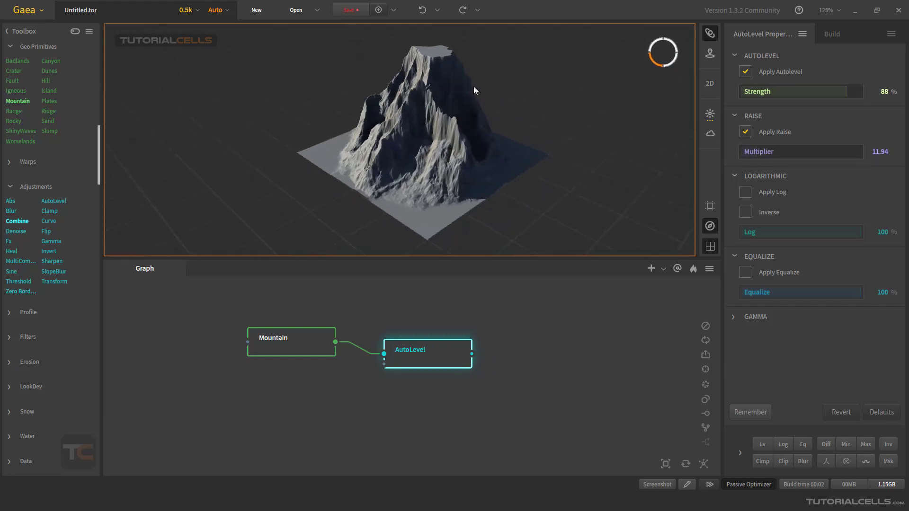
pyautogui.click(746, 132)
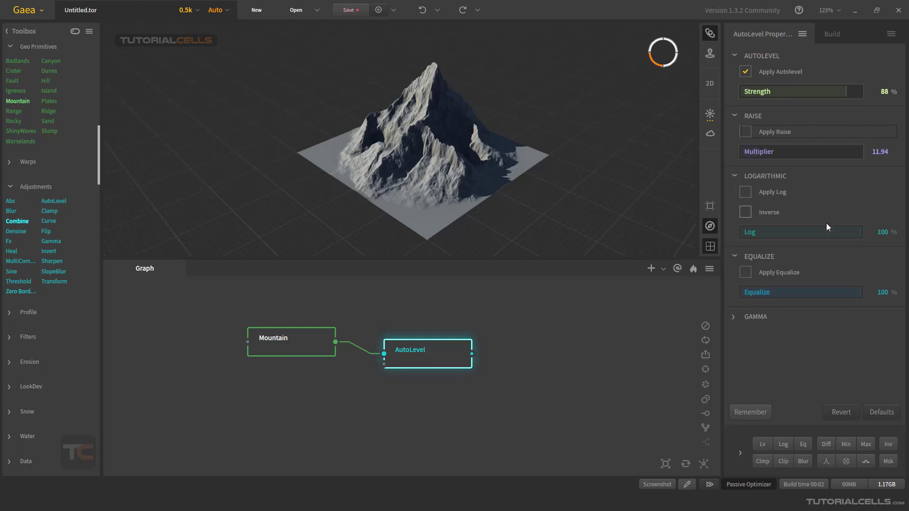
# Step: Apply the logarithmic adjustment on the AutoLevel node and test its Inverse option on and off
pyautogui.click(770, 193)
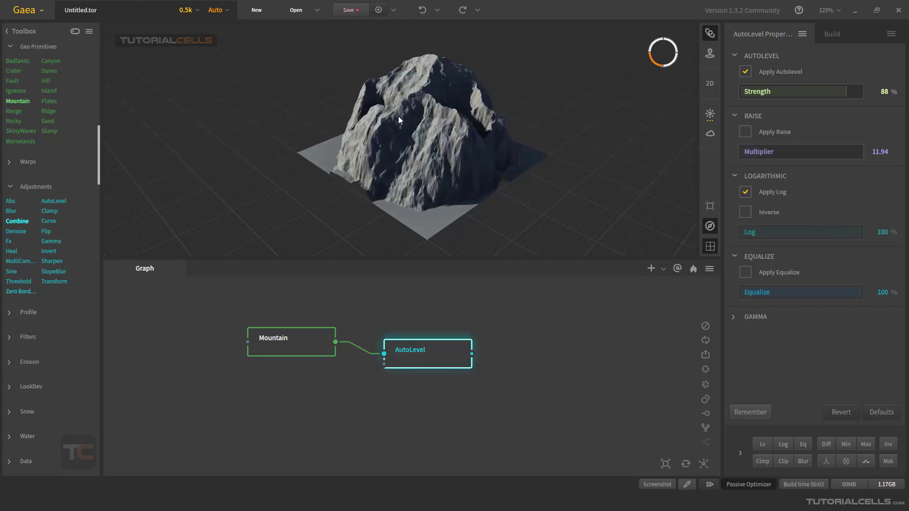
pyautogui.moveTo(486, 178); pyautogui.dragTo(488, 120)
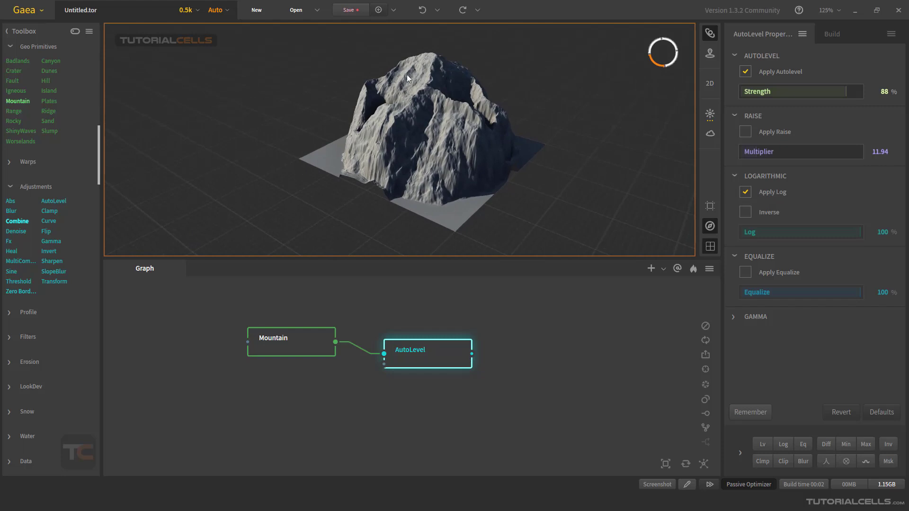
pyautogui.click(746, 212)
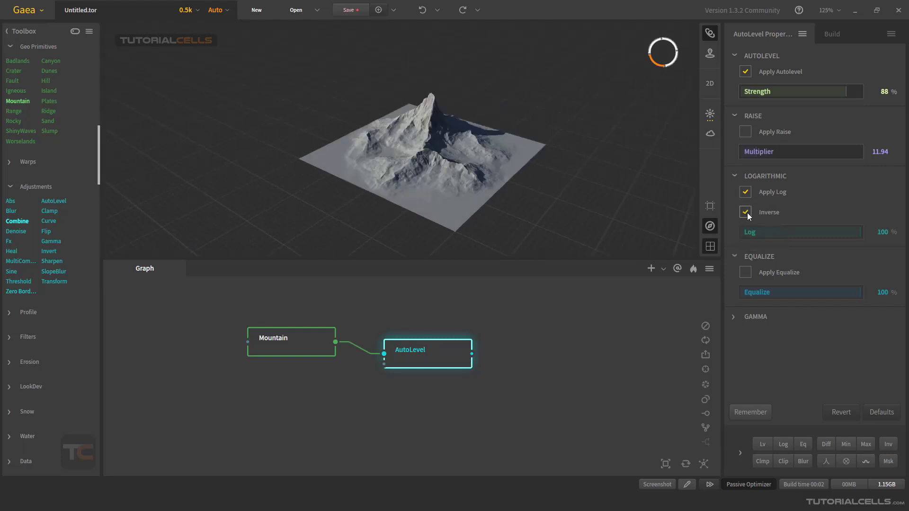
pyautogui.click(747, 213)
# Step: Set the Log amount to 79% and disable the logarithmic adjustment
pyautogui.moveTo(824, 233)
pyautogui.mouseDown()
pyautogui.moveTo(793, 233)
pyautogui.moveTo(835, 233)
pyautogui.mouseUp()
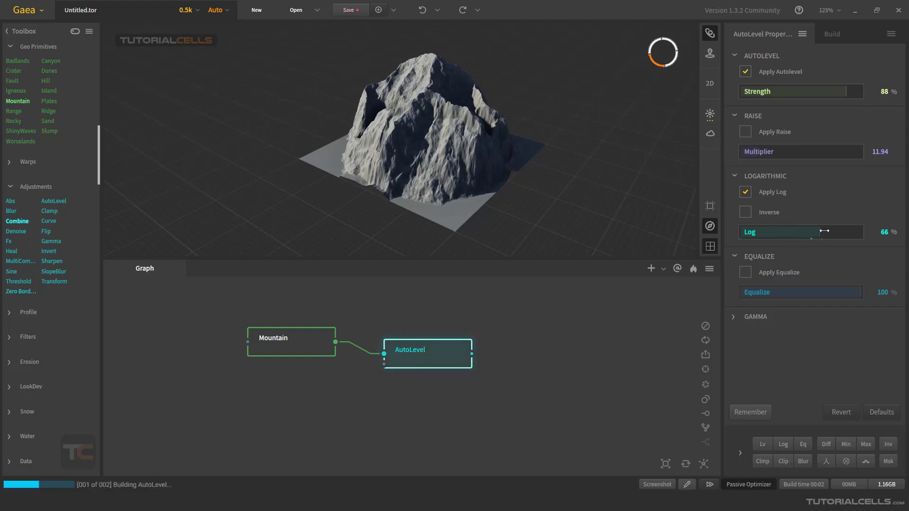
pyautogui.click(745, 191)
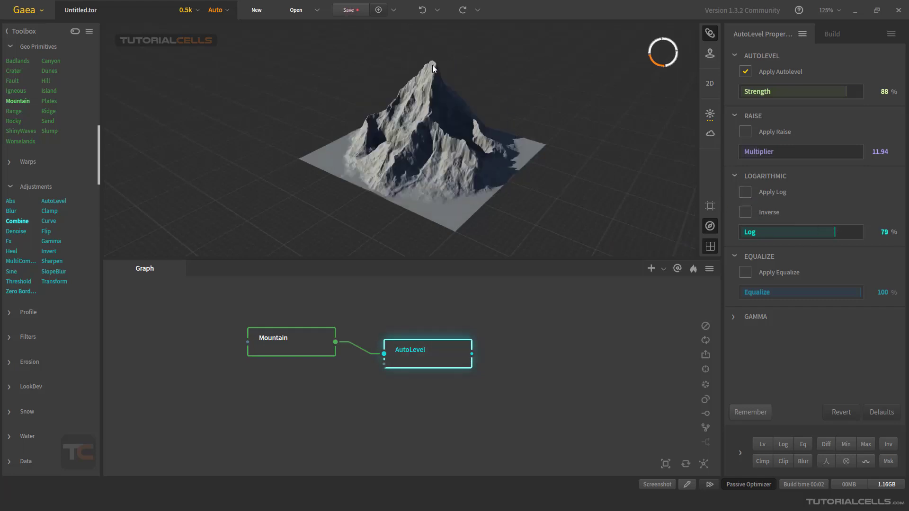
pyautogui.click(522, 210)
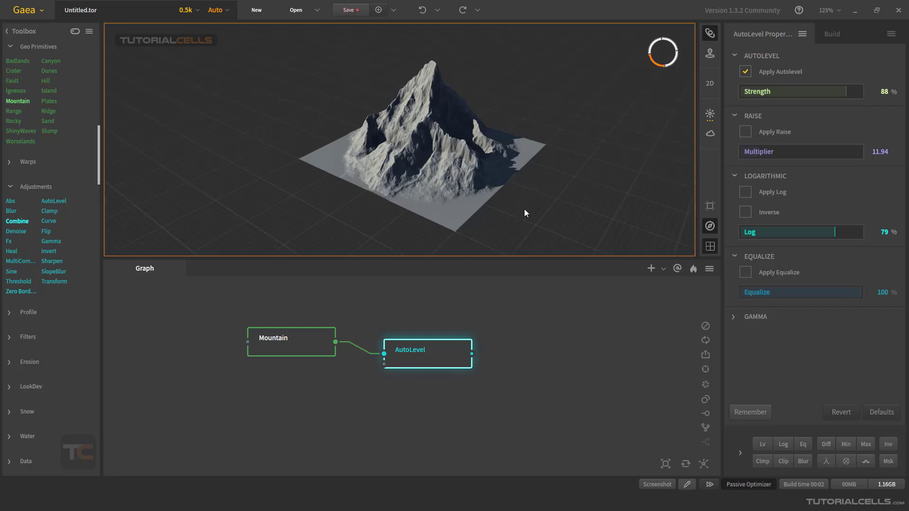
# Step: Try the Equalize adjustment on the AutoLevel node at 27%, and turn Equalize off
pyautogui.click(746, 272)
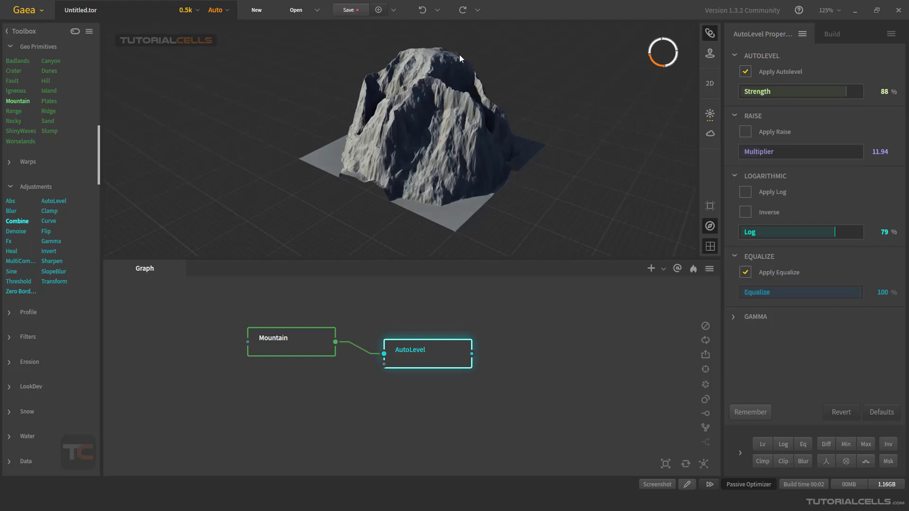
pyautogui.moveTo(841, 292); pyautogui.dragTo(774, 293)
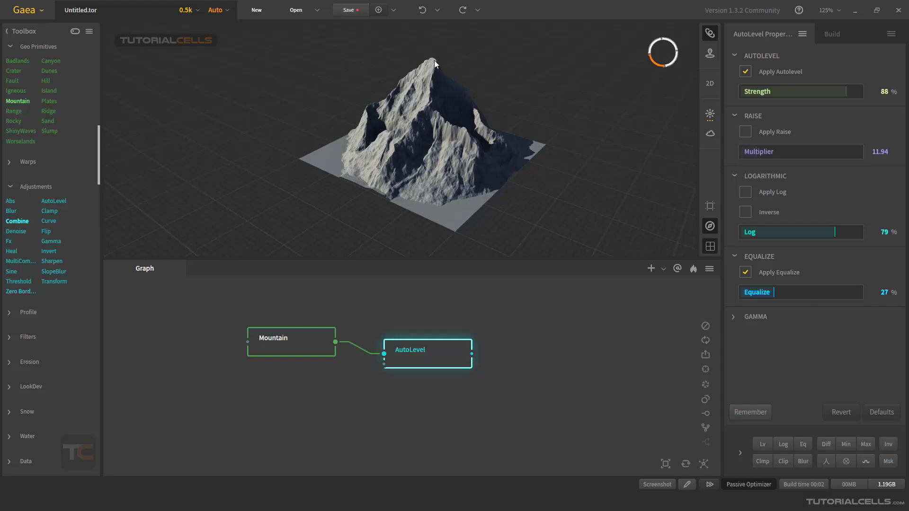
pyautogui.click(746, 274)
# Step: Reveal the AutoLevel node's Gamma settings and show the 2D terrain view alongside the 3D view
pyautogui.click(735, 317)
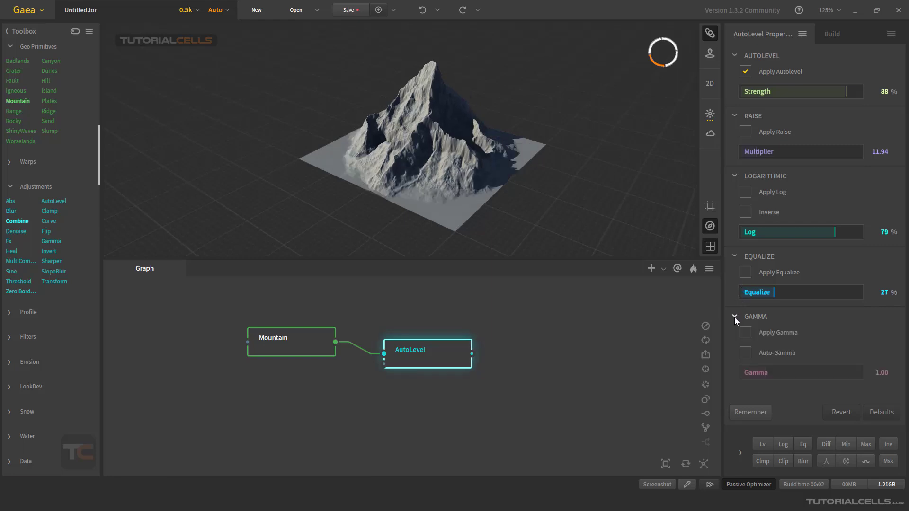
pyautogui.click(709, 84)
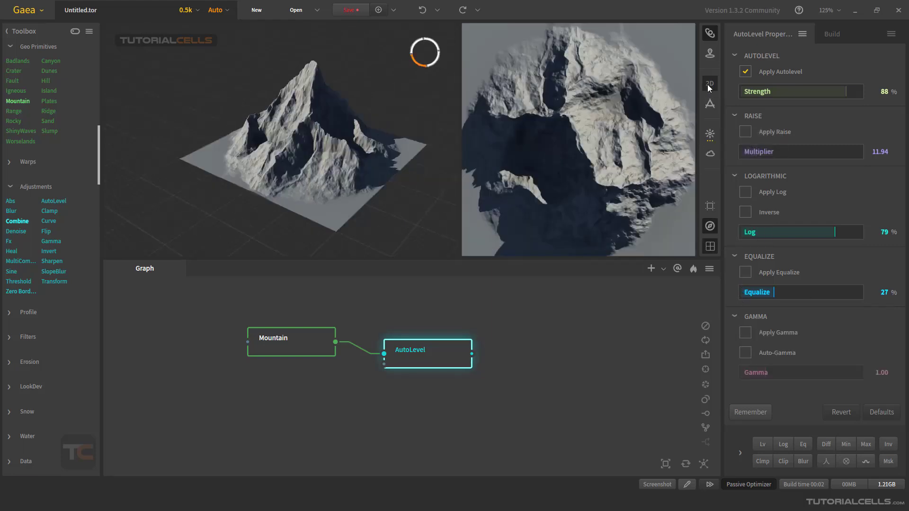
# Step: Display the terrain as a grayscale height map in both the 3D and 2D views
pyautogui.click(709, 105)
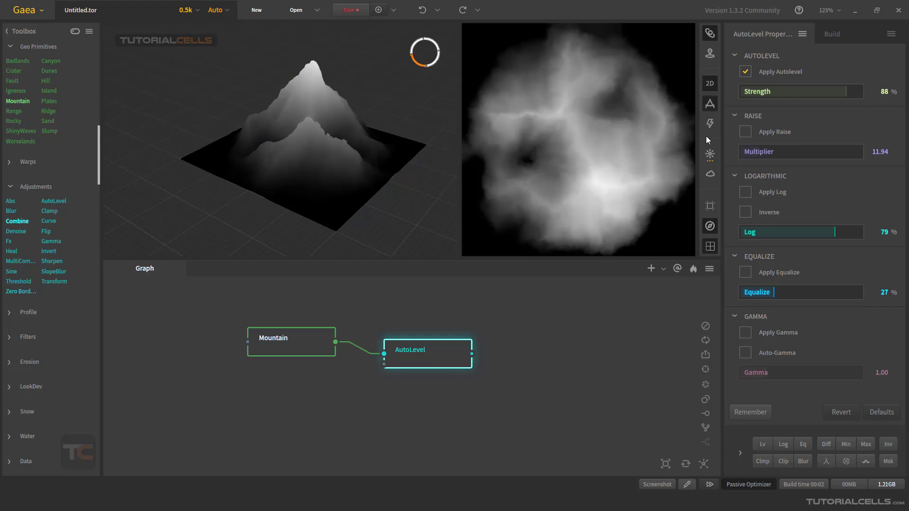
pyautogui.click(709, 123)
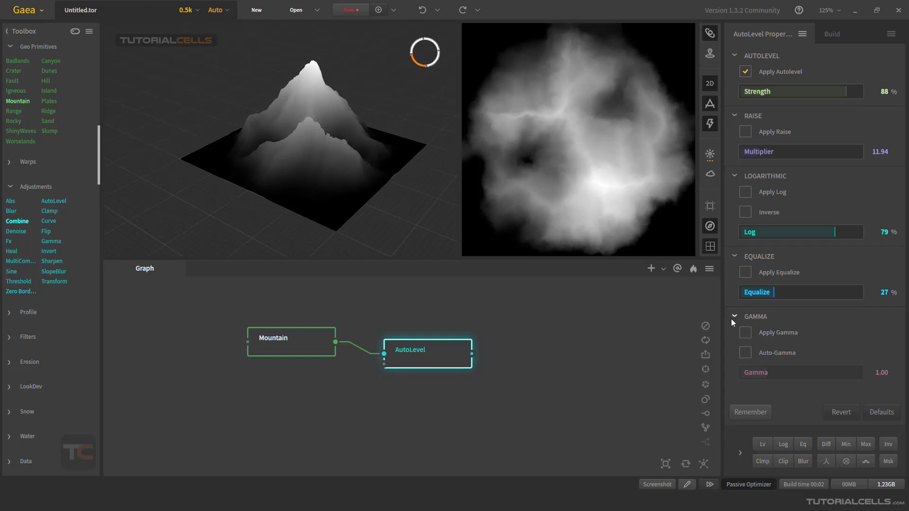
# Step: Apply Gamma on the AutoLevel node, try values of 3.84 and 0.16, and set it to 0.38
pyautogui.click(745, 333)
pyautogui.moveTo(788, 373); pyautogui.dragTo(833, 372)
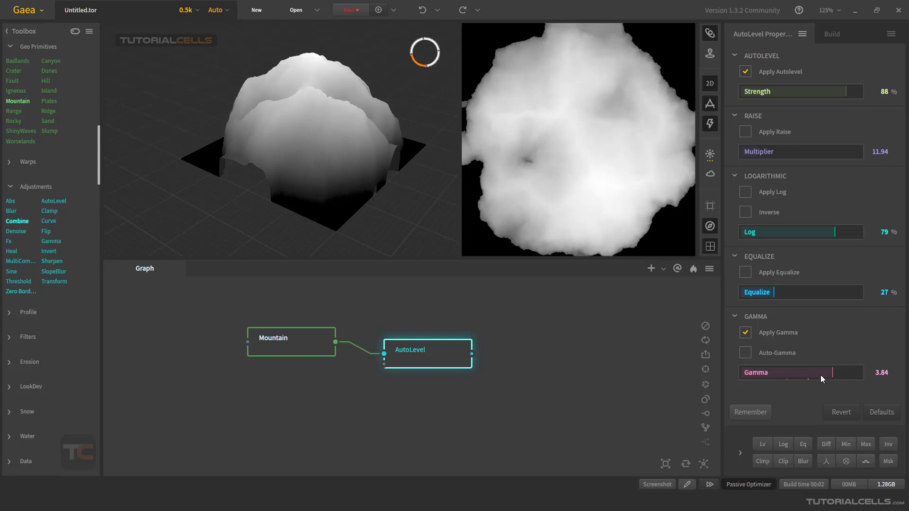
pyautogui.moveTo(820, 375); pyautogui.dragTo(745, 374)
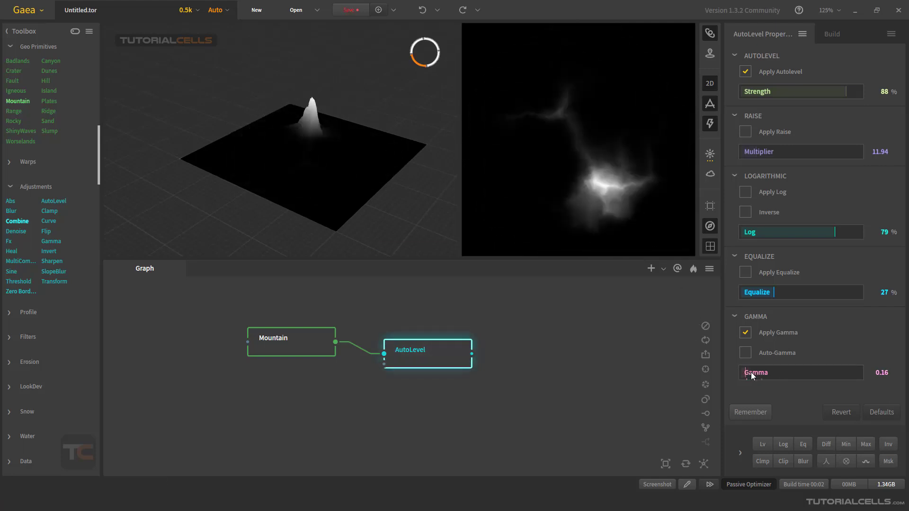
pyautogui.click(751, 373)
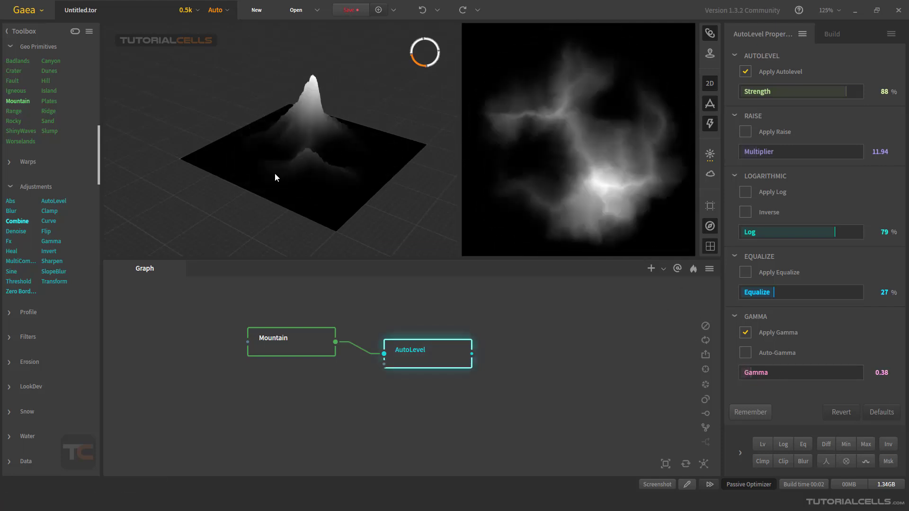
pyautogui.moveTo(274, 177); pyautogui.dragTo(327, 181)
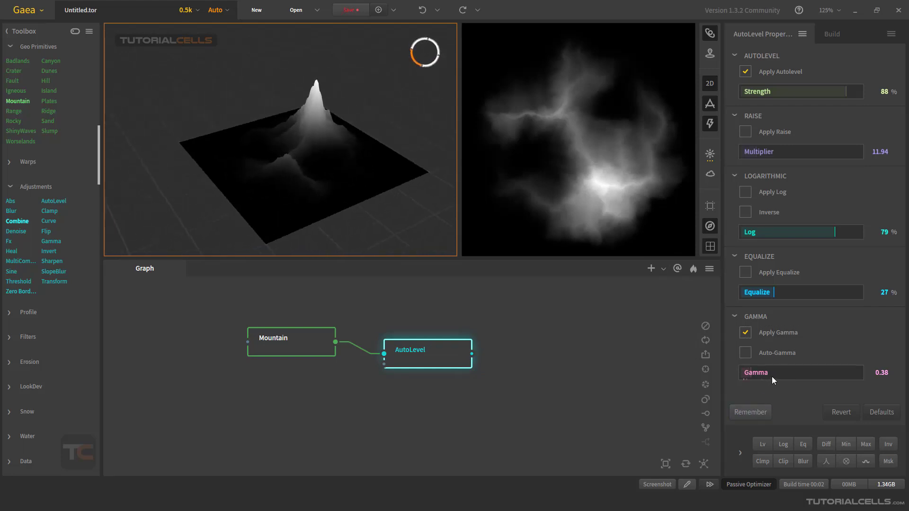
# Step: Hide the 2D view to inspect the shaded 3D terrain, and turn off the AutoLevel node's Gamma adjustment
pyautogui.click(710, 83)
pyautogui.moveTo(419, 161)
pyautogui.mouseDown()
pyautogui.moveTo(479, 158)
pyautogui.moveTo(420, 172)
pyautogui.mouseUp()
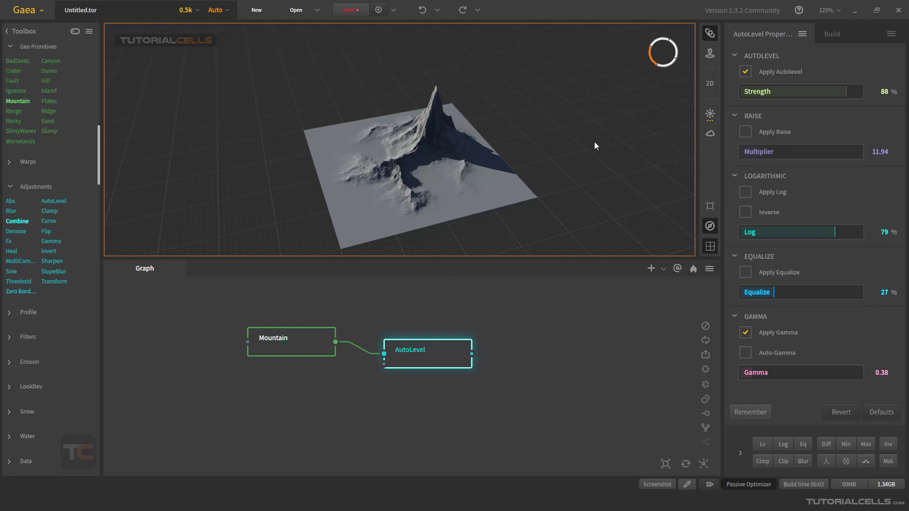
pyautogui.click(746, 333)
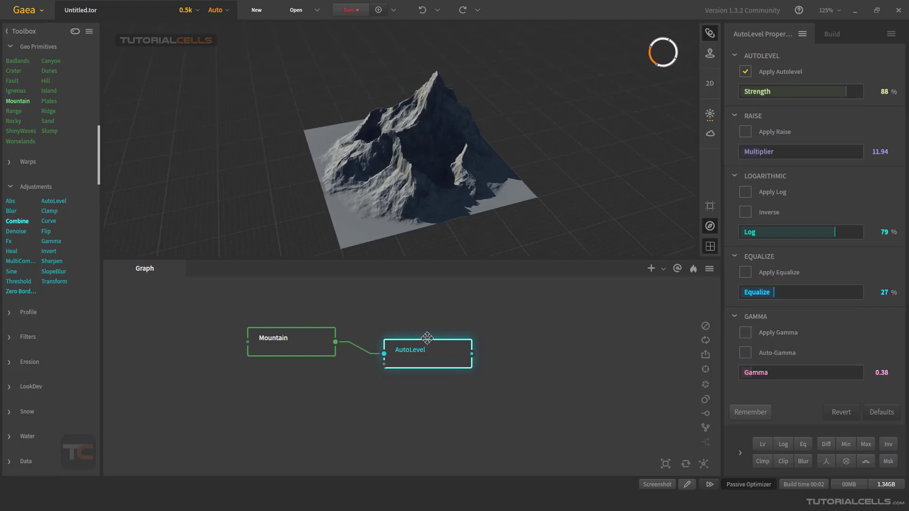
# Step: Move the AutoLevel node slightly down and further away from the Mountain node in the graph
pyautogui.moveTo(429, 361); pyautogui.dragTo(429, 353)
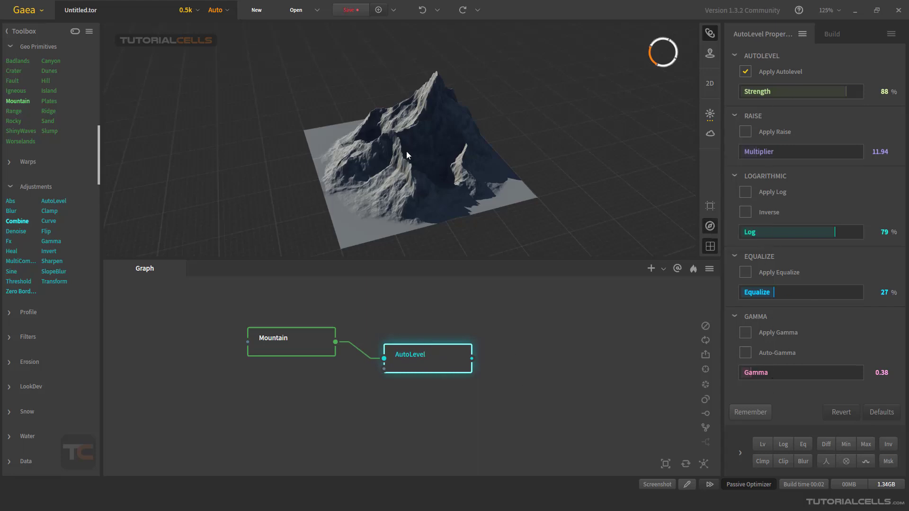
pyautogui.moveTo(407, 151); pyautogui.dragTo(445, 145)
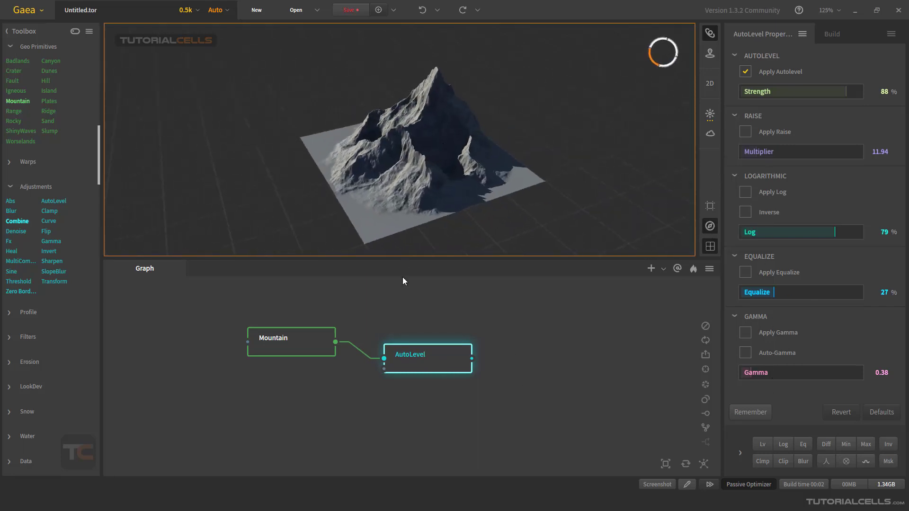
pyautogui.moveTo(411, 351)
pyautogui.mouseDown()
pyautogui.moveTo(430, 353)
pyautogui.moveTo(418, 360)
pyautogui.mouseUp()
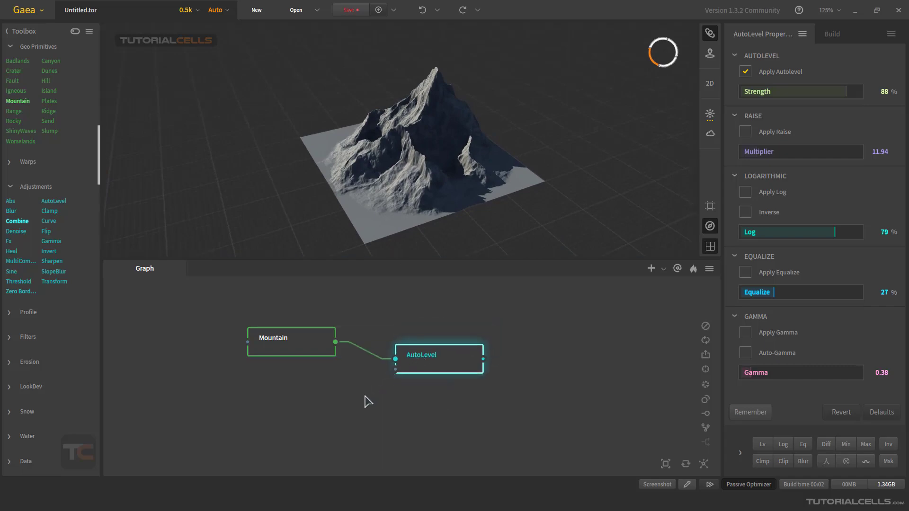